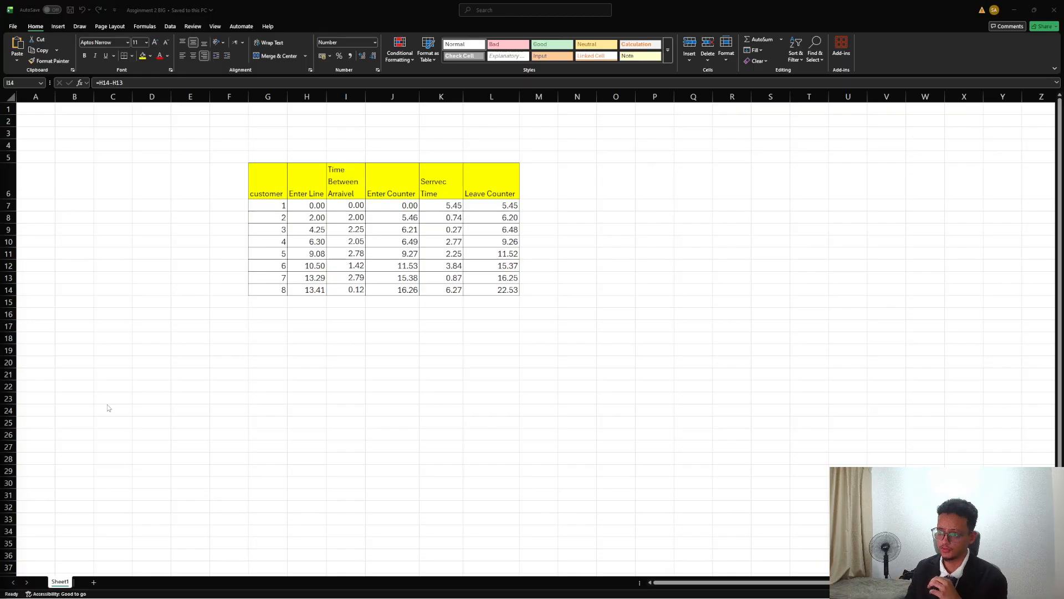
# Review the customer table, including the customer 1 row and the Time Between Arrival and Service Time columns.
pyautogui.click(271, 207)
pyautogui.moveTo(268, 209); pyautogui.dragTo(271, 289)
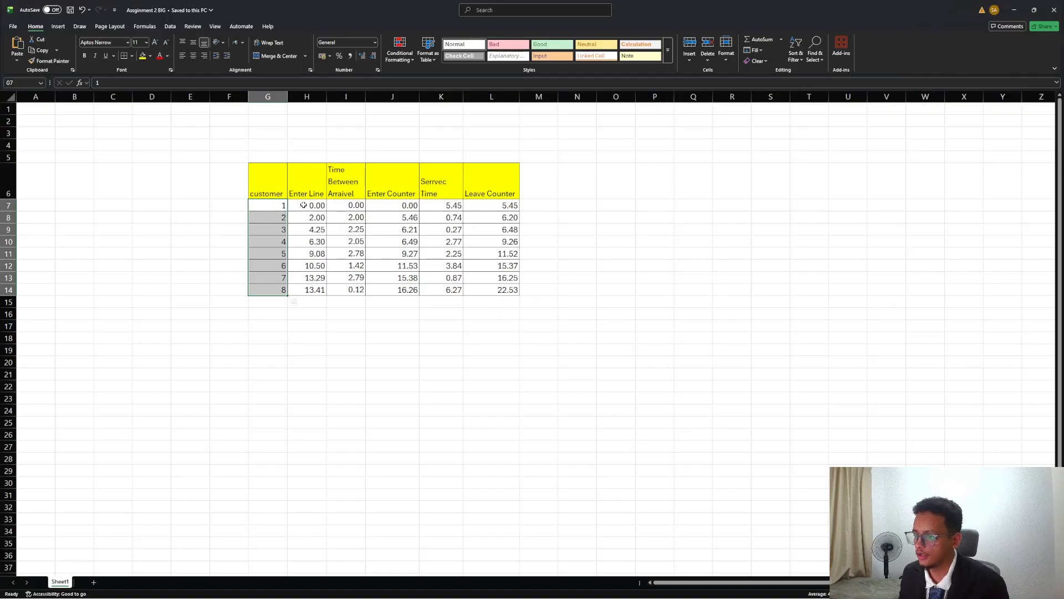
pyautogui.click(284, 205)
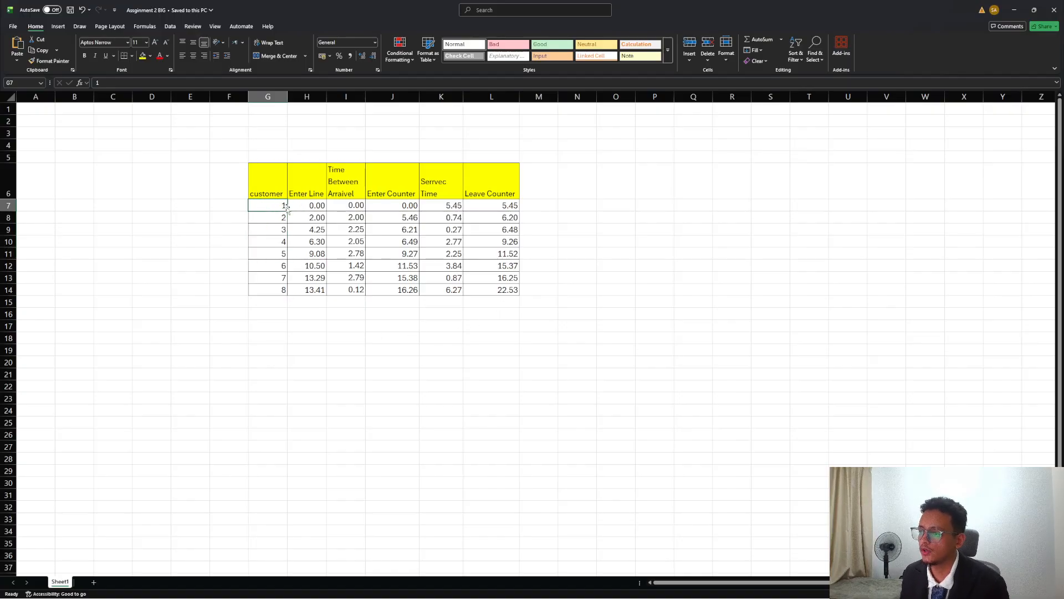
pyautogui.moveTo(268, 206); pyautogui.dragTo(518, 210)
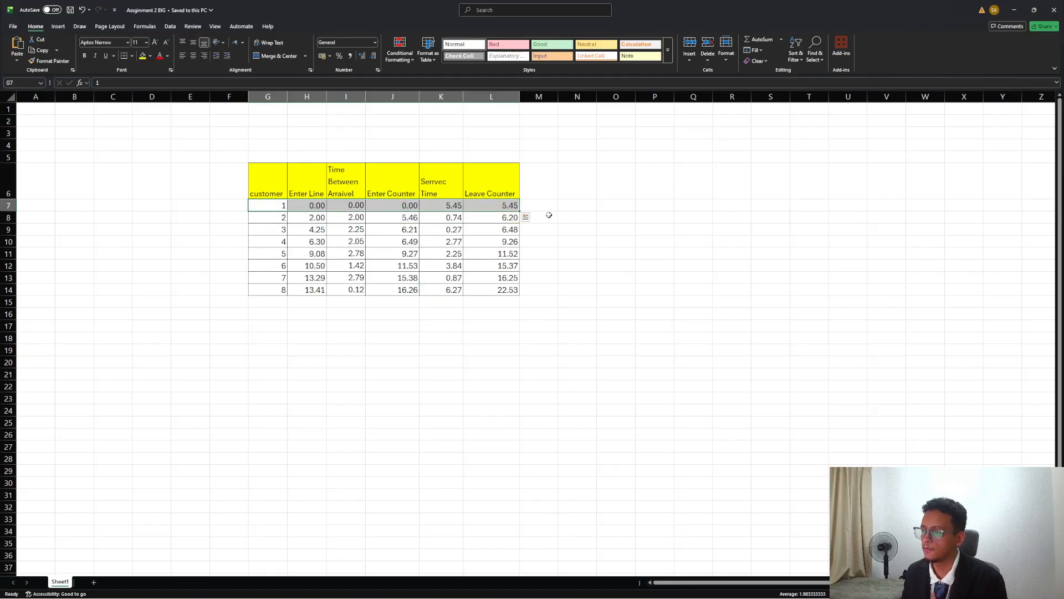
pyautogui.click(548, 217)
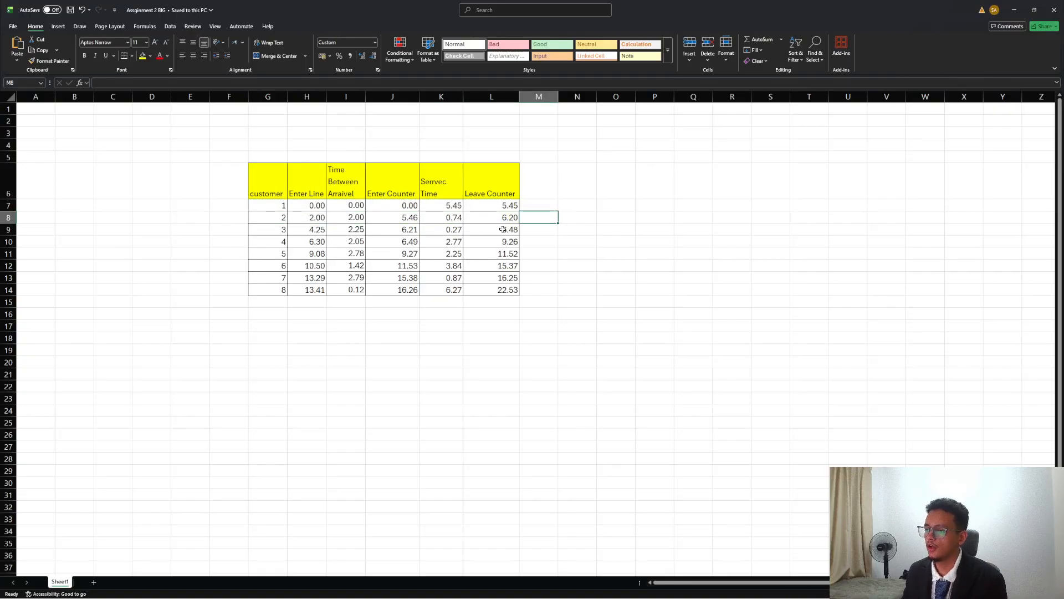
pyautogui.click(350, 183)
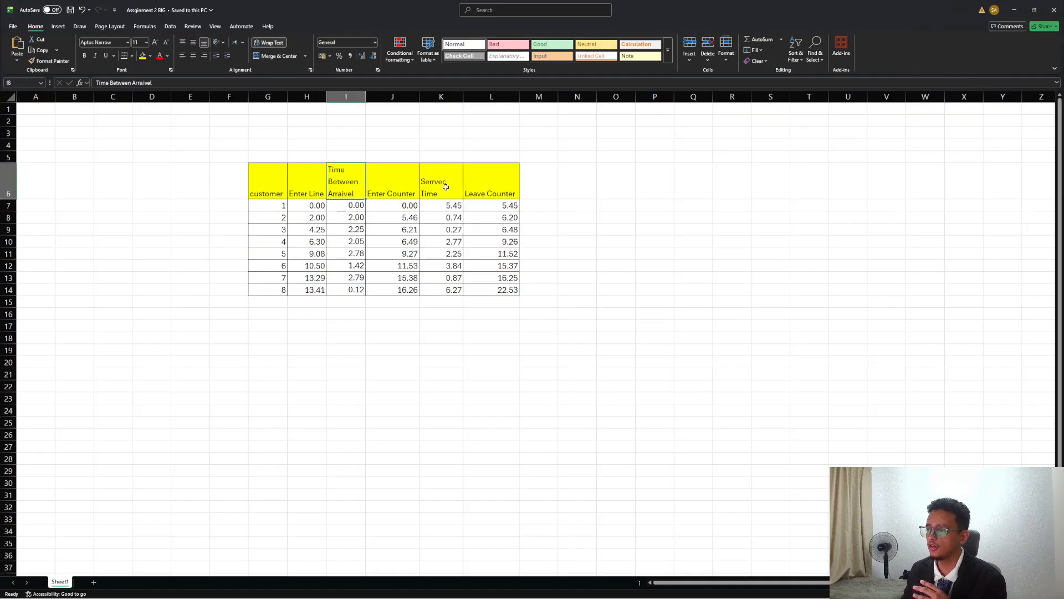
pyautogui.click(446, 189)
pyautogui.click(339, 177)
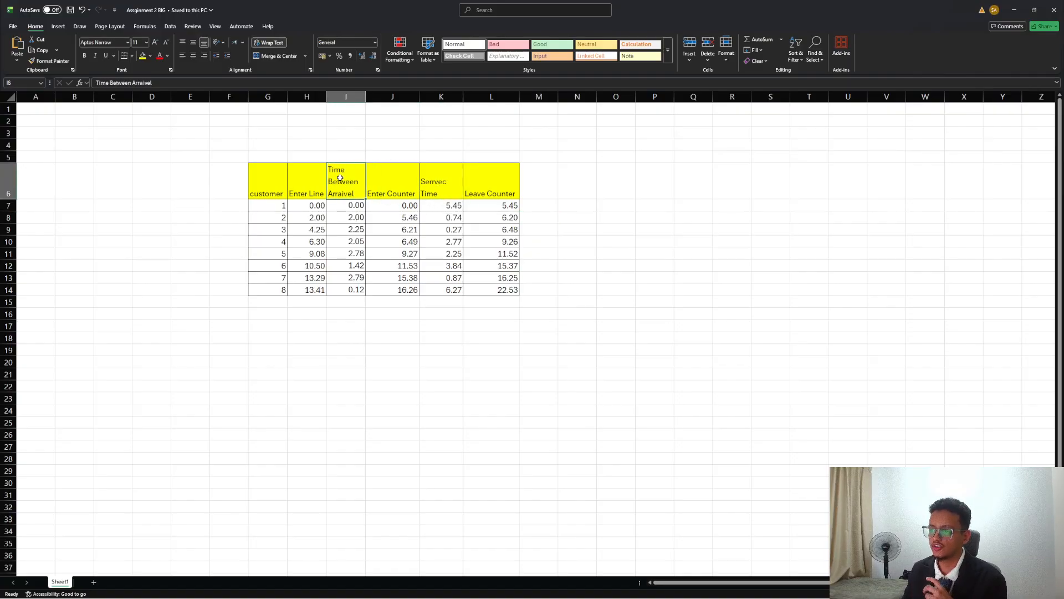
# Inspect the formulas in customer 1's Time Between Arrival (=J7-H7) and Service Time (=L7-J7) cells.
pyautogui.click(350, 207)
pyautogui.write('=J7-H7')
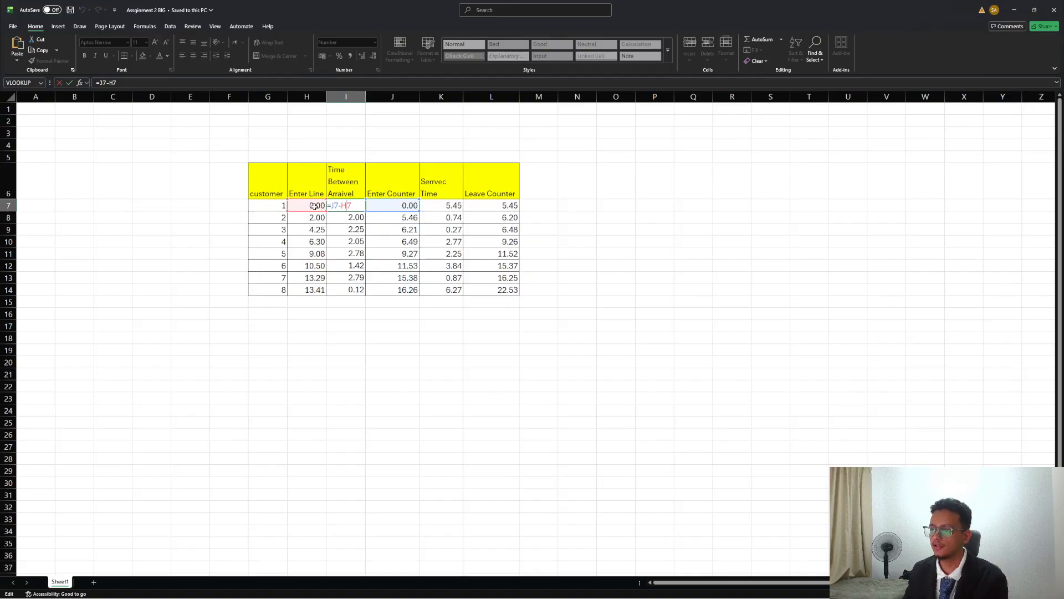
pyautogui.hotkey('ctrl', 'Return')
pyautogui.click(454, 206)
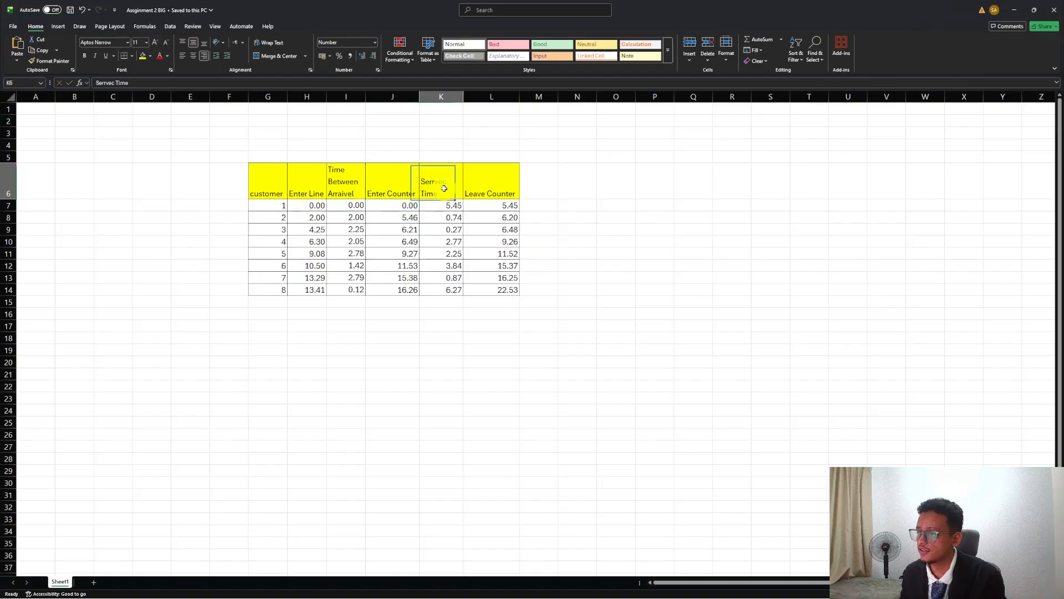
pyautogui.write('=L7-J7')
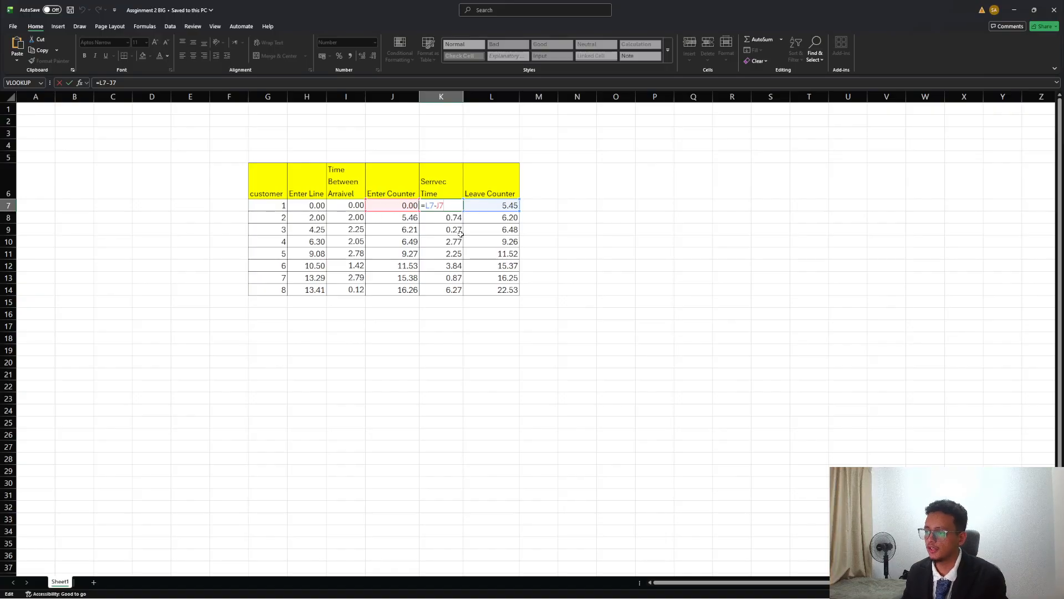
pyautogui.hotkey('ctrl', 'Return')
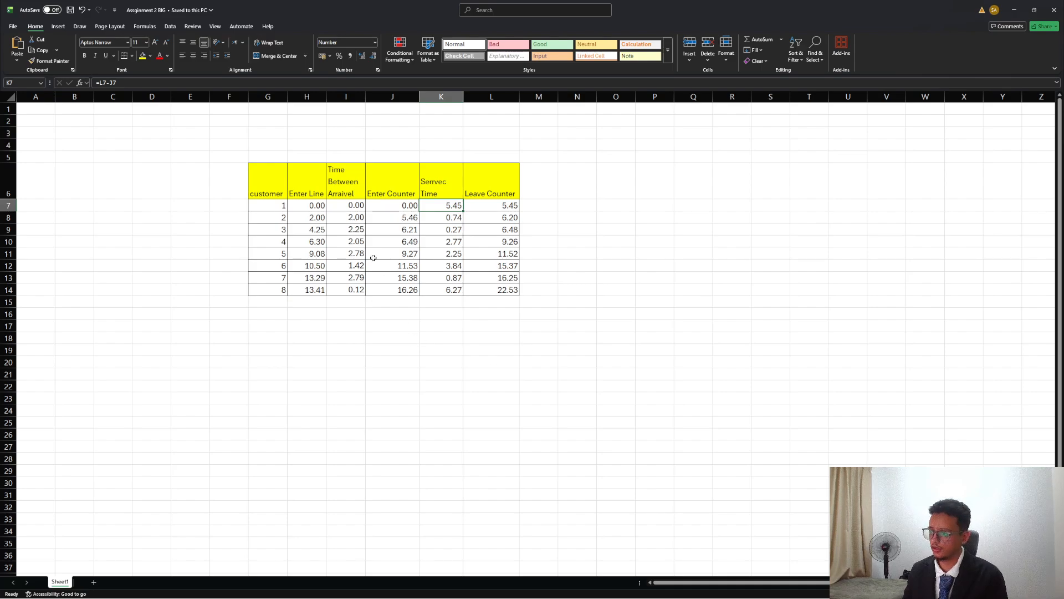
# Switch to Notepad and review the interarrival data in time between Arrival bbj.txt and the service data in Servec time.txt.
pyautogui.moveTo(469, 598)
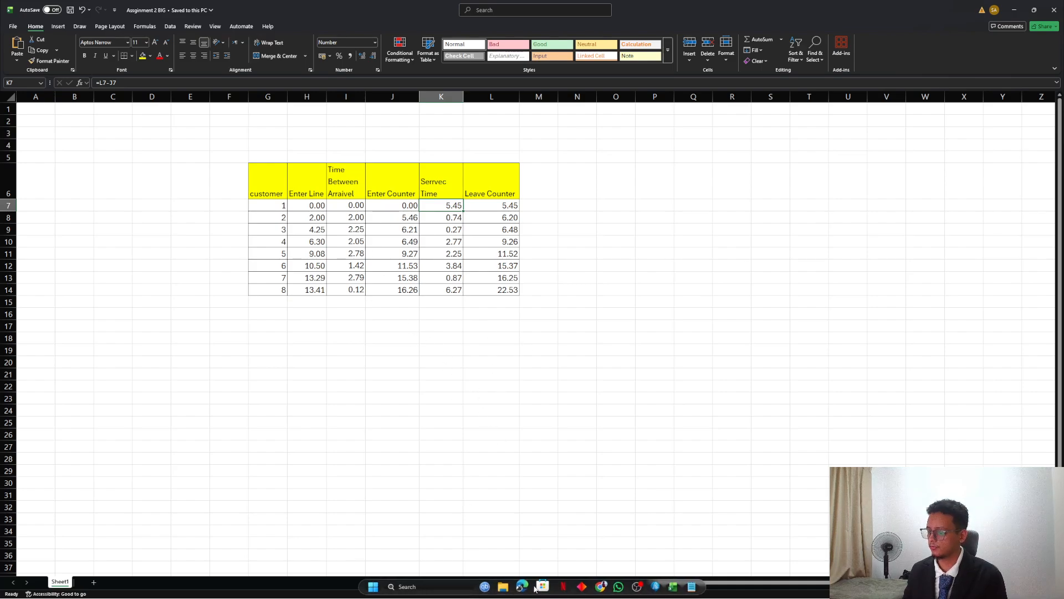
pyautogui.click(691, 587)
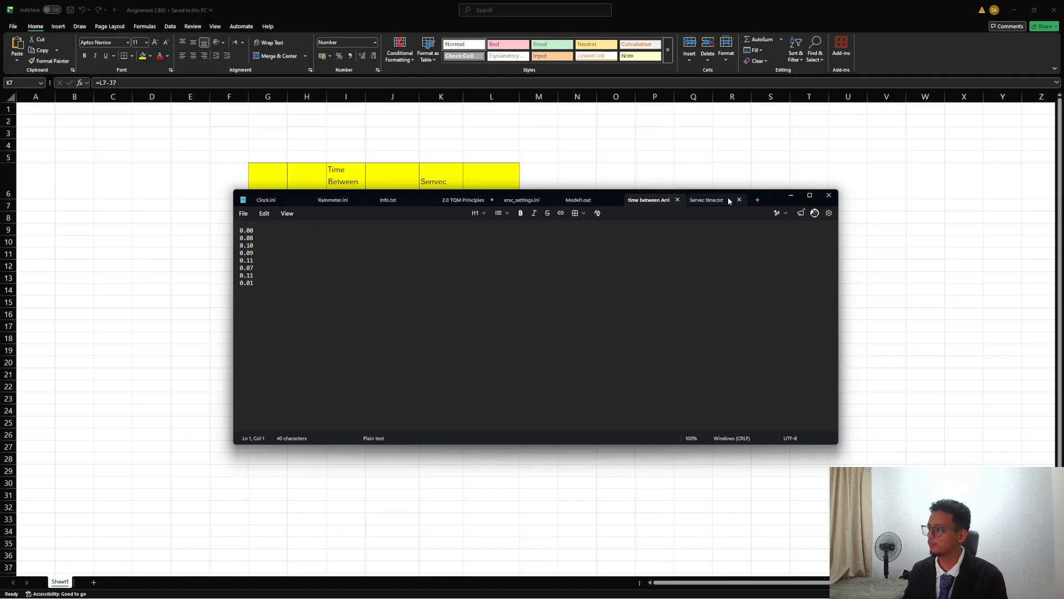
pyautogui.moveTo(770, 198); pyautogui.dragTo(868, 278)
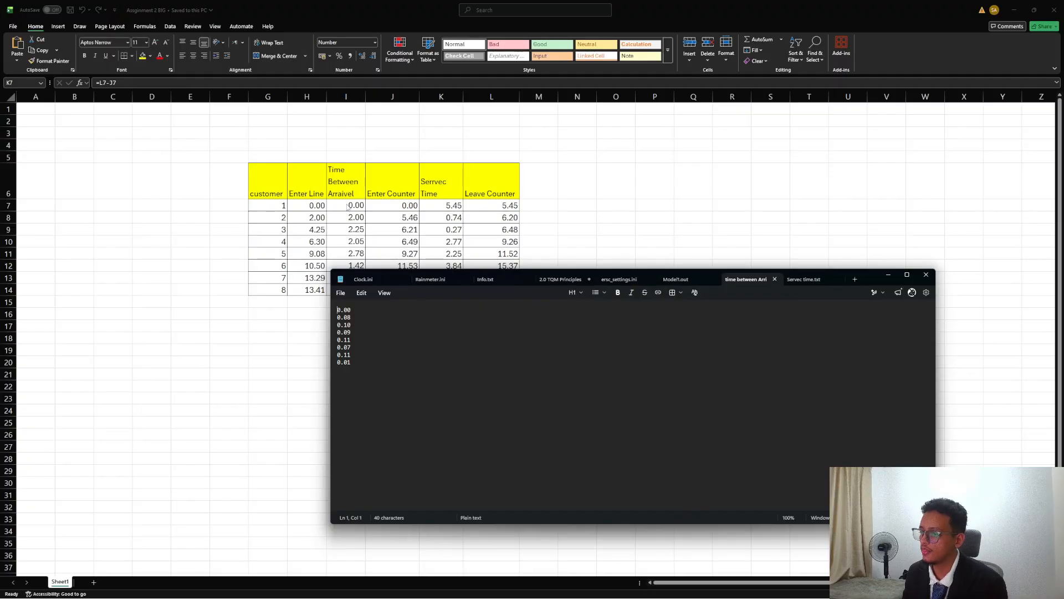
pyautogui.click(803, 280)
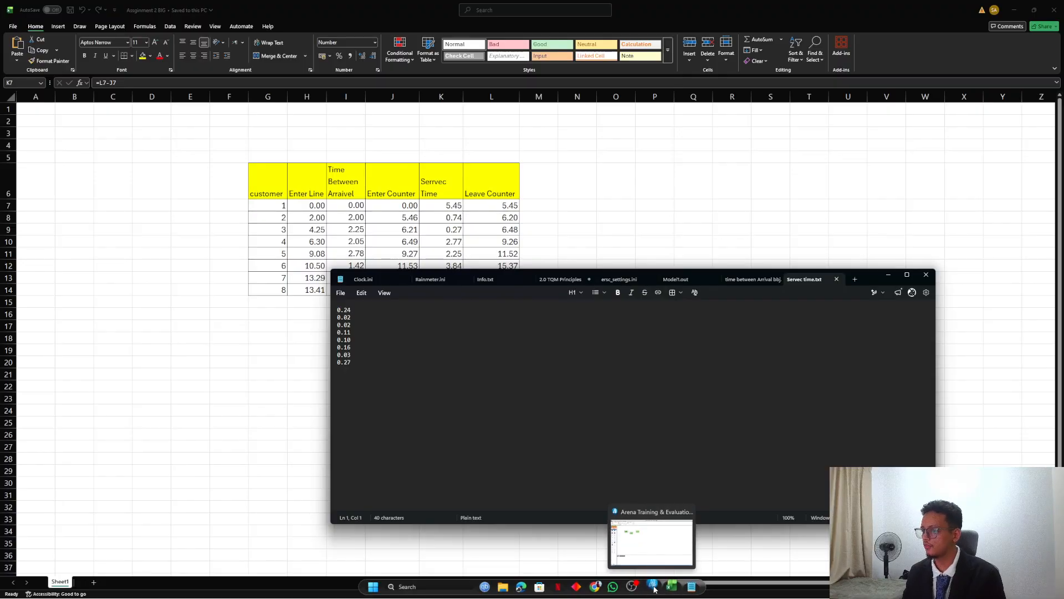
# Switch to Arena and display the Discrete Processing modules for the customer arrival, counter and exit model.
pyautogui.click(654, 588)
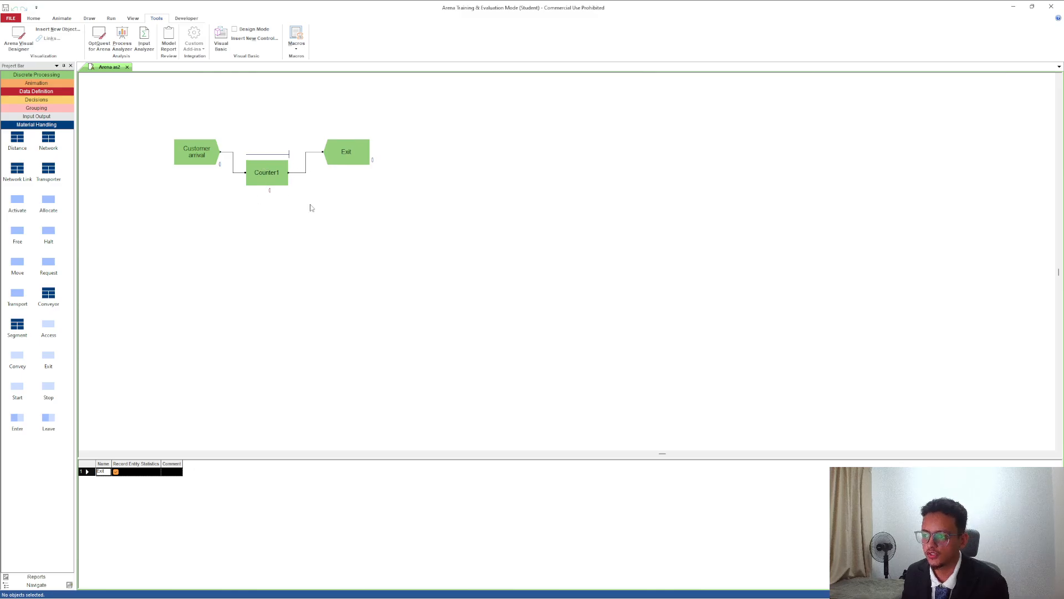
pyautogui.click(36, 99)
pyautogui.click(37, 91)
pyautogui.click(42, 83)
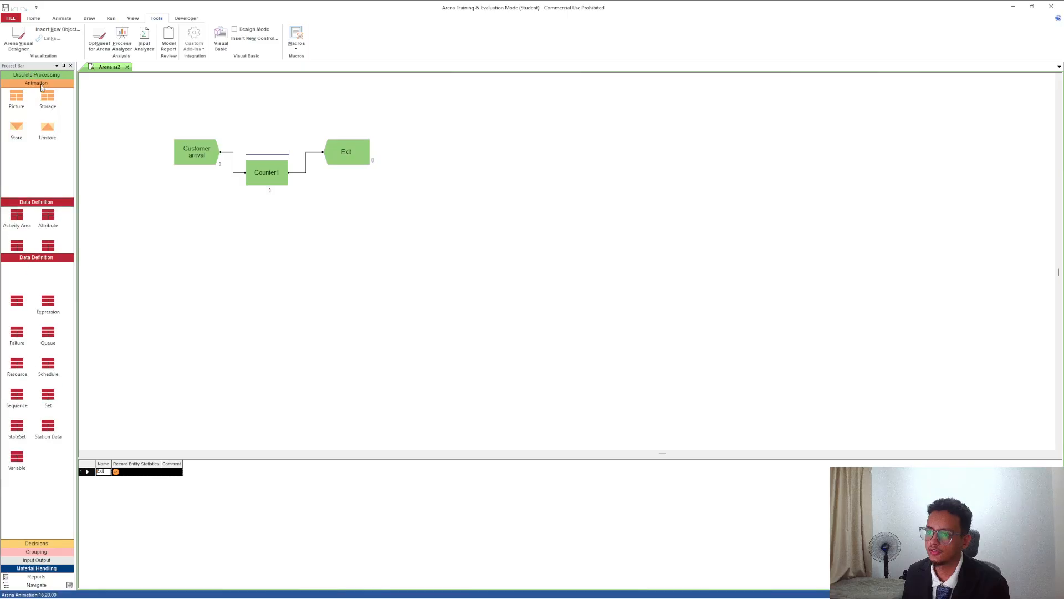
pyautogui.click(42, 76)
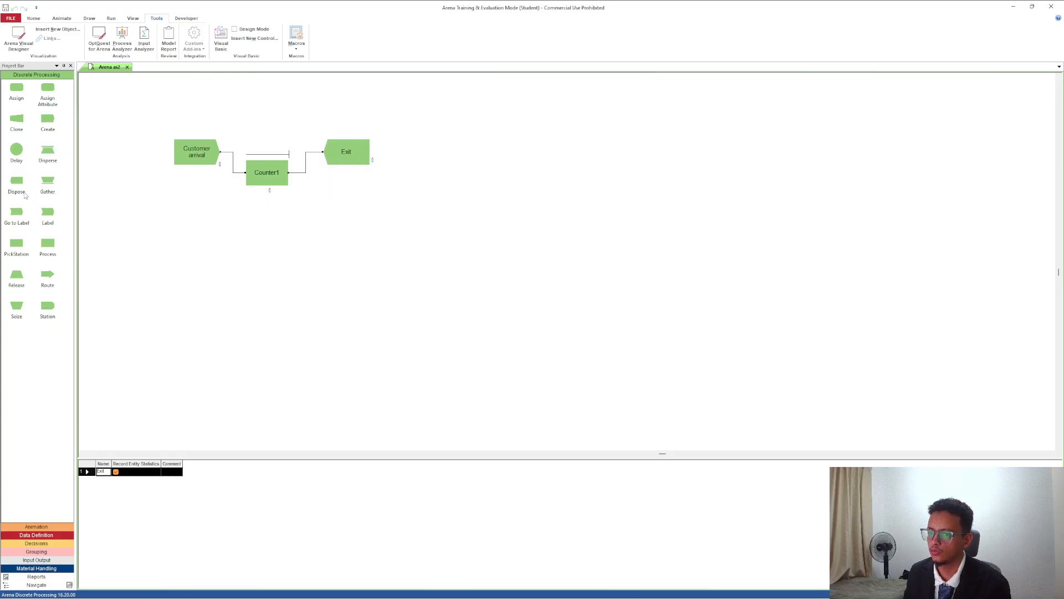
pyautogui.moveTo(18, 177); pyautogui.dragTo(14, 175)
pyautogui.click(221, 198)
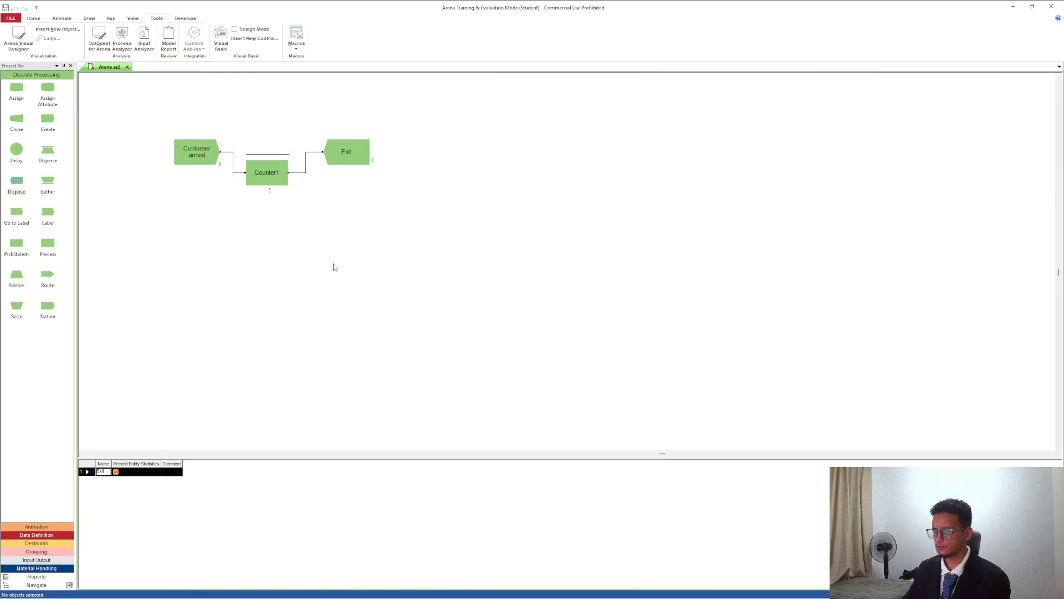
# Review the Customer arrival Create module's entity type, time-between-arrivals type, expression and units options.
pyautogui.doubleClick(194, 154)
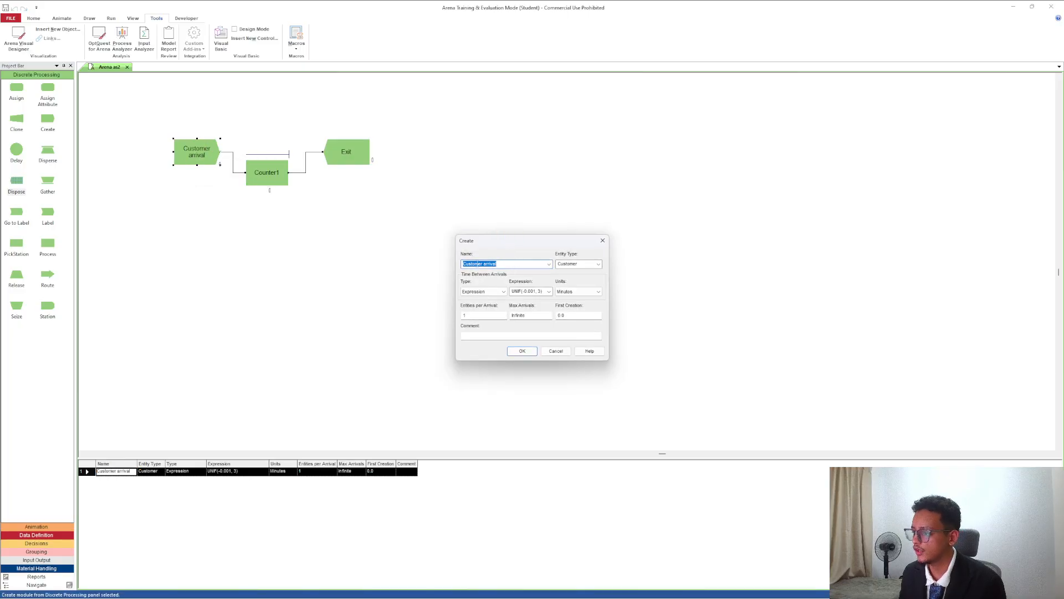
pyautogui.click(599, 266)
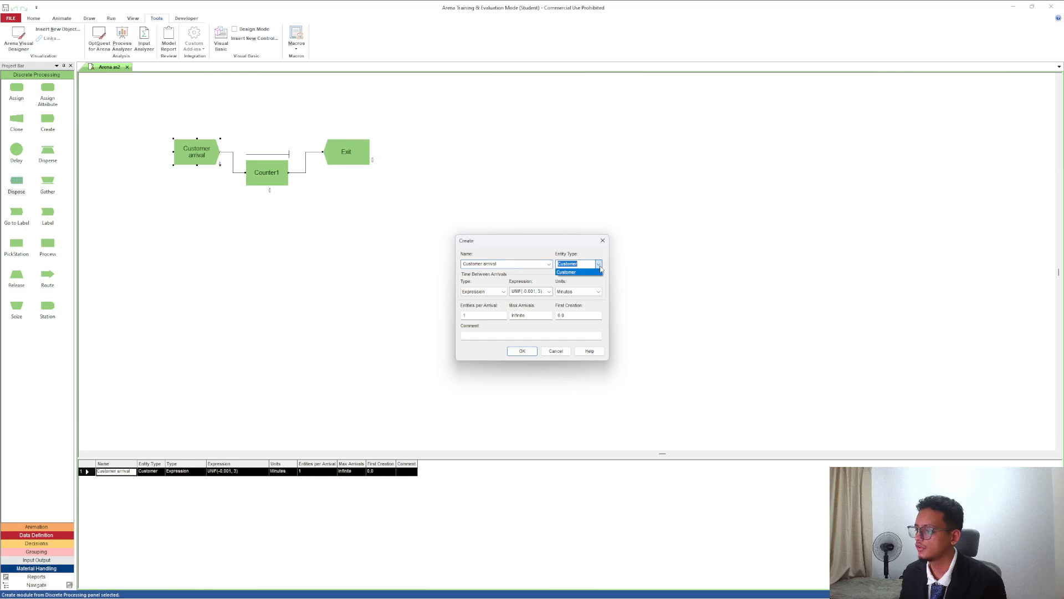
pyautogui.click(600, 266)
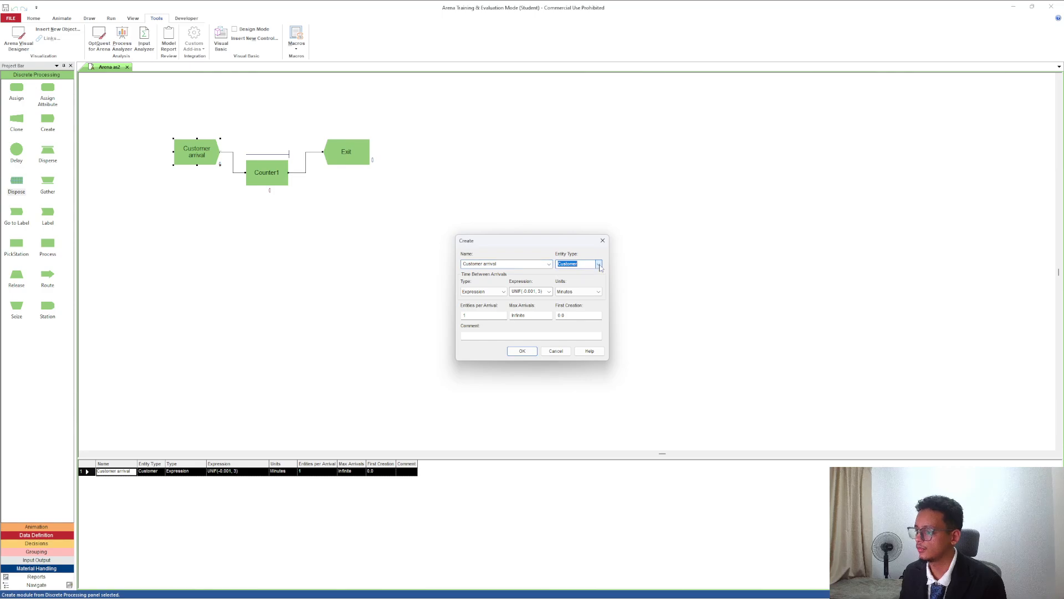
pyautogui.click(504, 292)
pyautogui.click(508, 296)
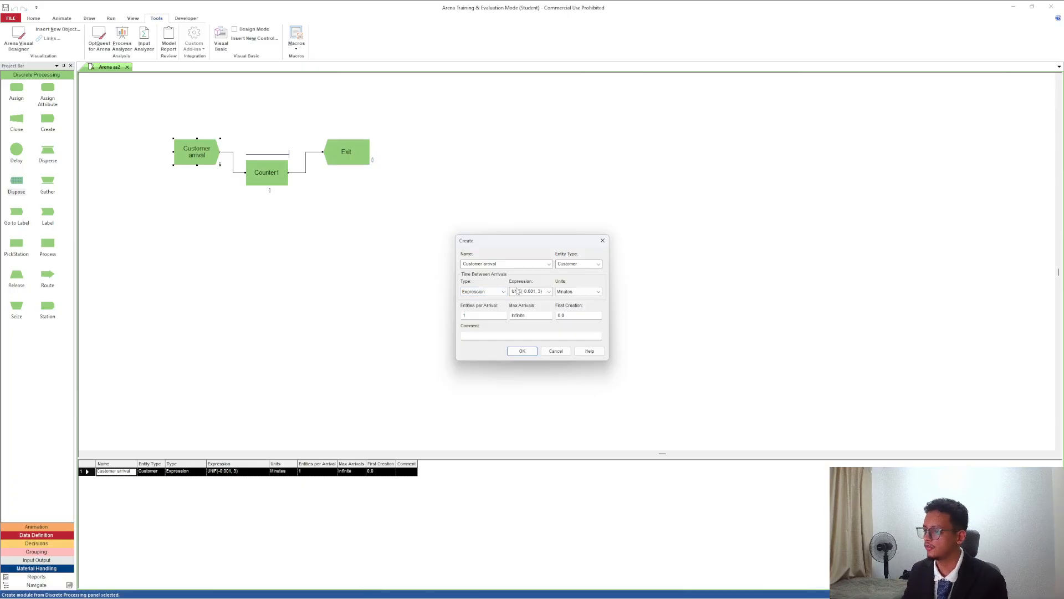
pyautogui.click(598, 294)
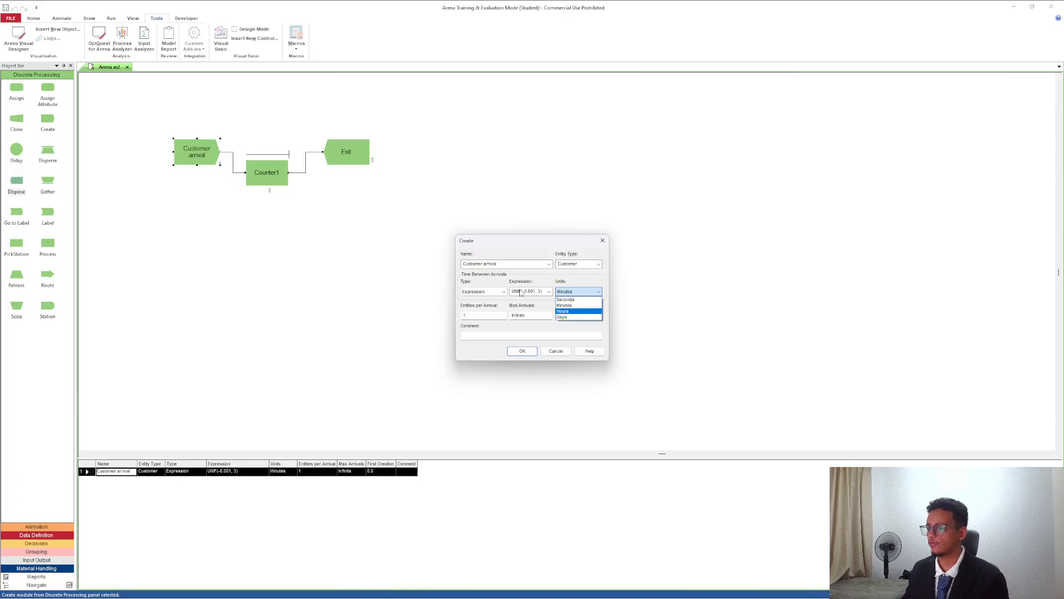
pyautogui.click(515, 355)
pyautogui.click(518, 351)
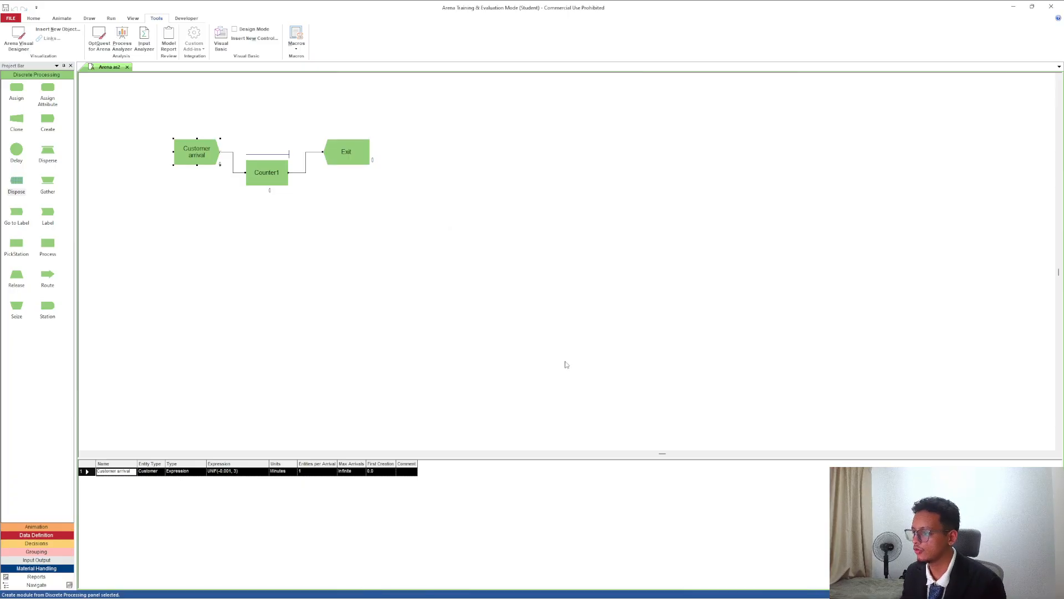
# Open Arena's Input Analyzer and create a new input document.
pyautogui.click(146, 38)
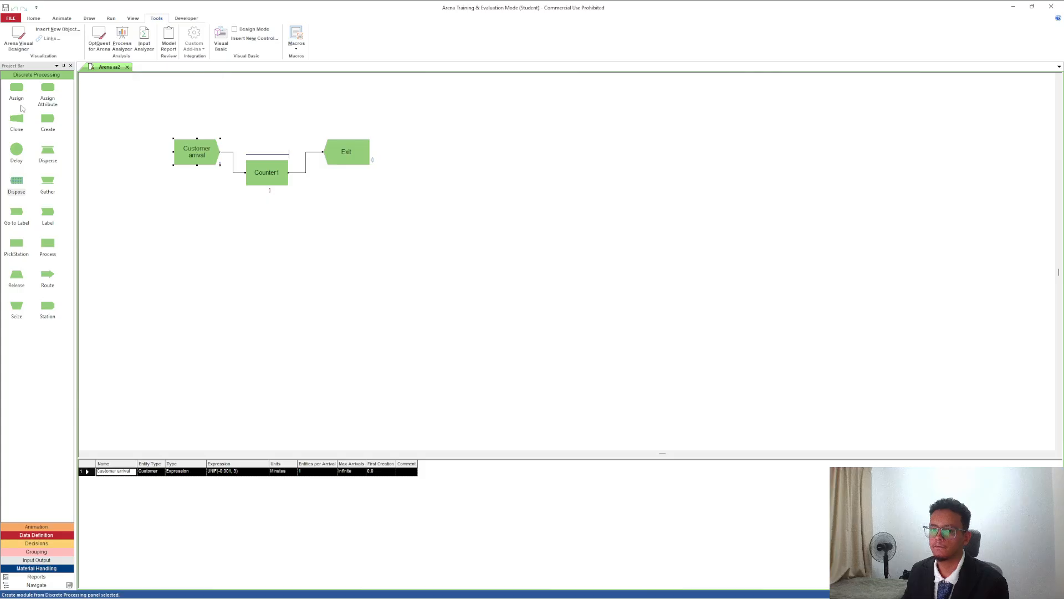
pyautogui.click(148, 42)
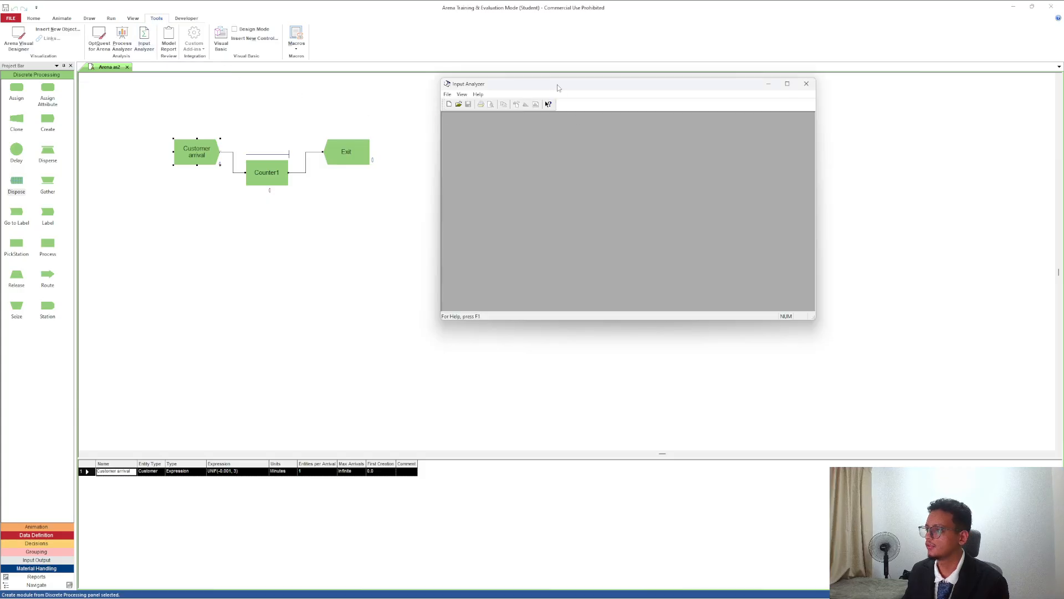
pyautogui.click(449, 104)
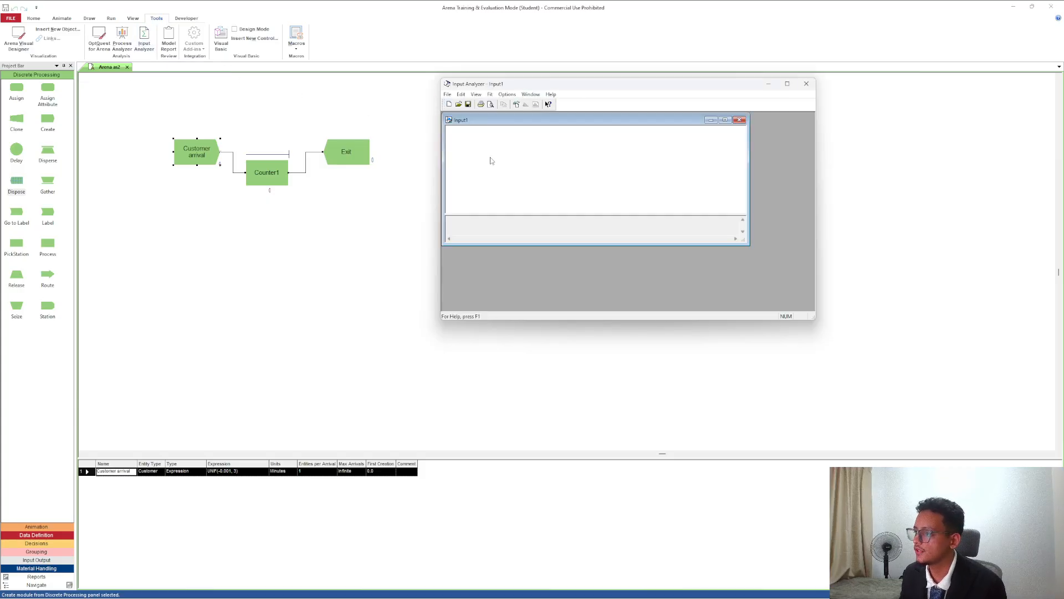
# Load the "time between Arrival bbj" data file from Downloads and enlarge the Input1 window to show more of its data summary.
pyautogui.click(516, 109)
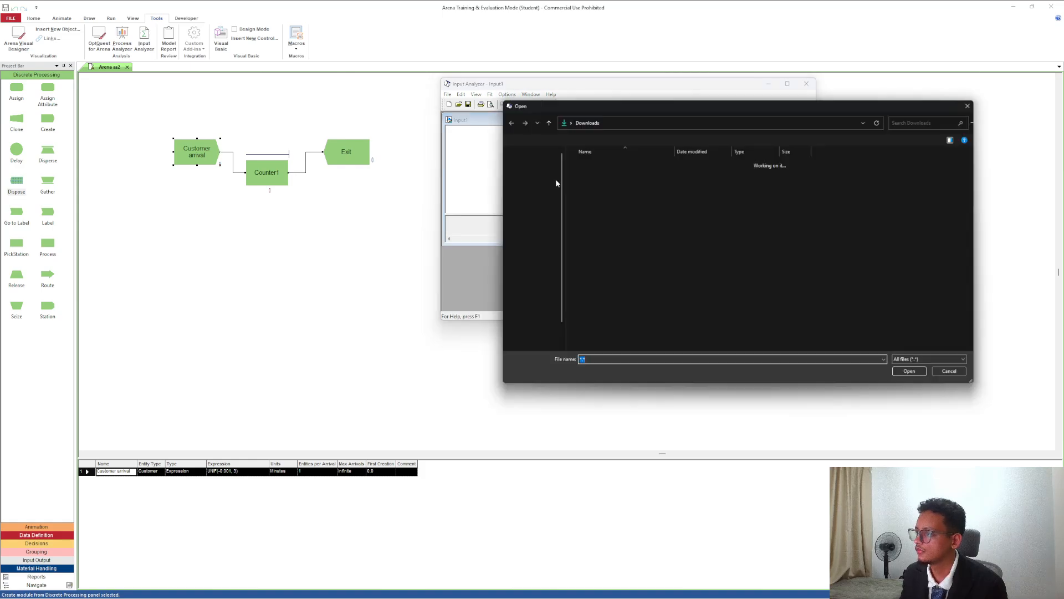
pyautogui.scroll(-10, 619, 301)
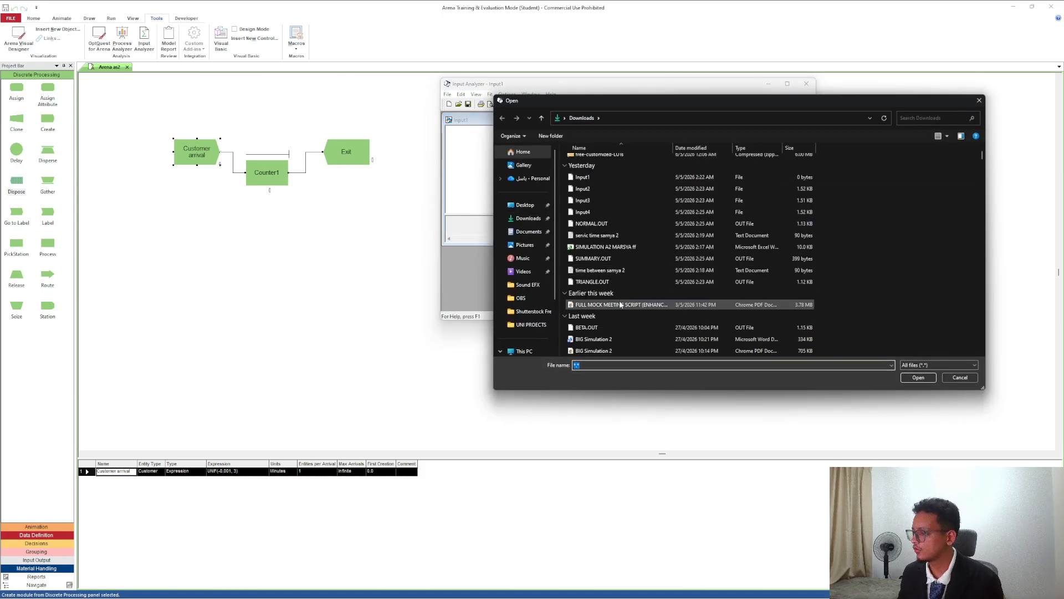
pyautogui.scroll(-10, 618, 304)
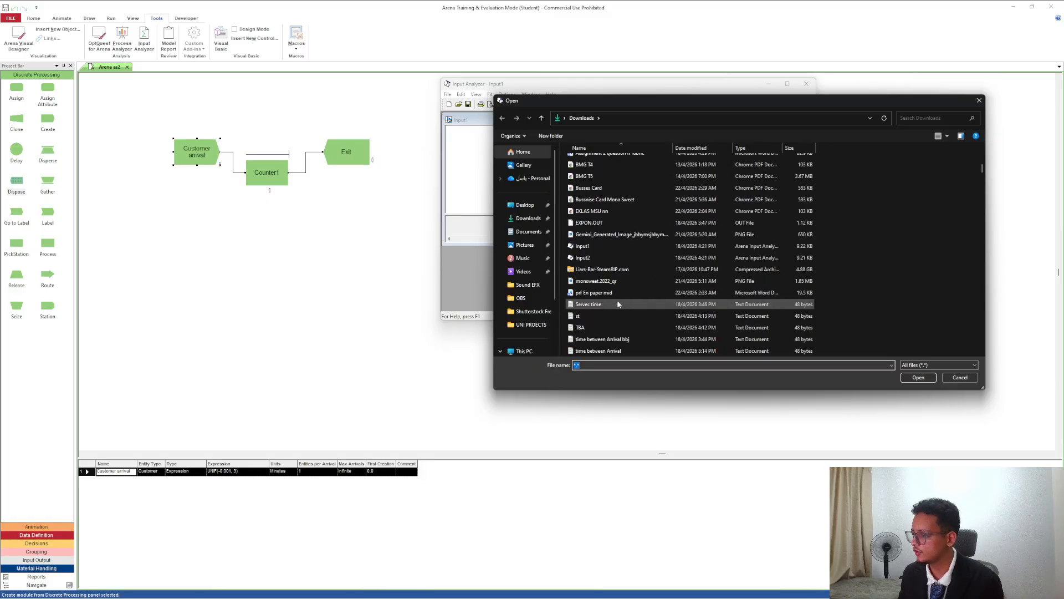
pyautogui.scroll(4, 619, 303)
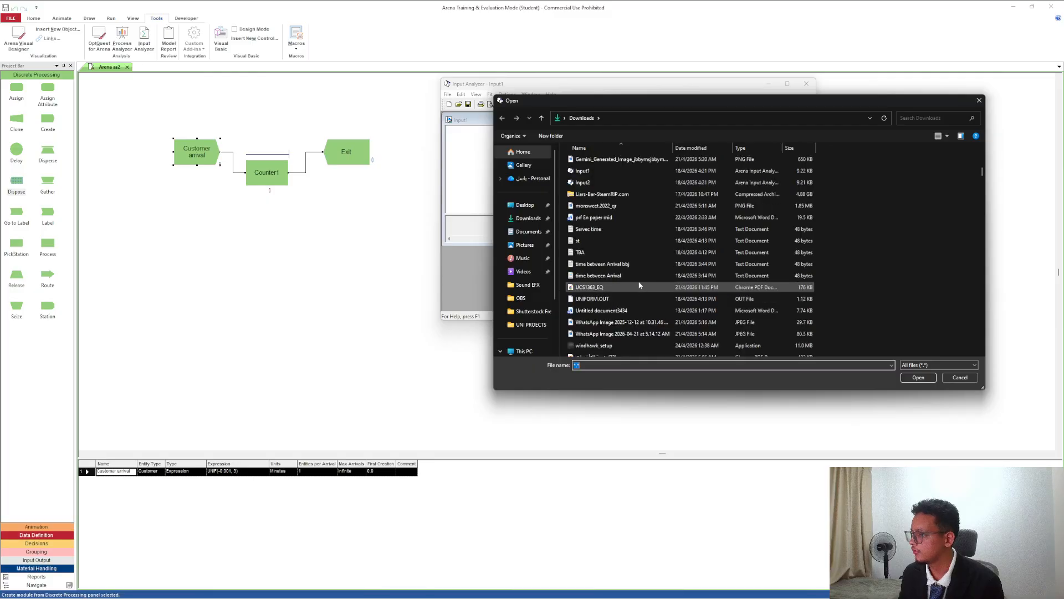
pyautogui.doubleClick(636, 264)
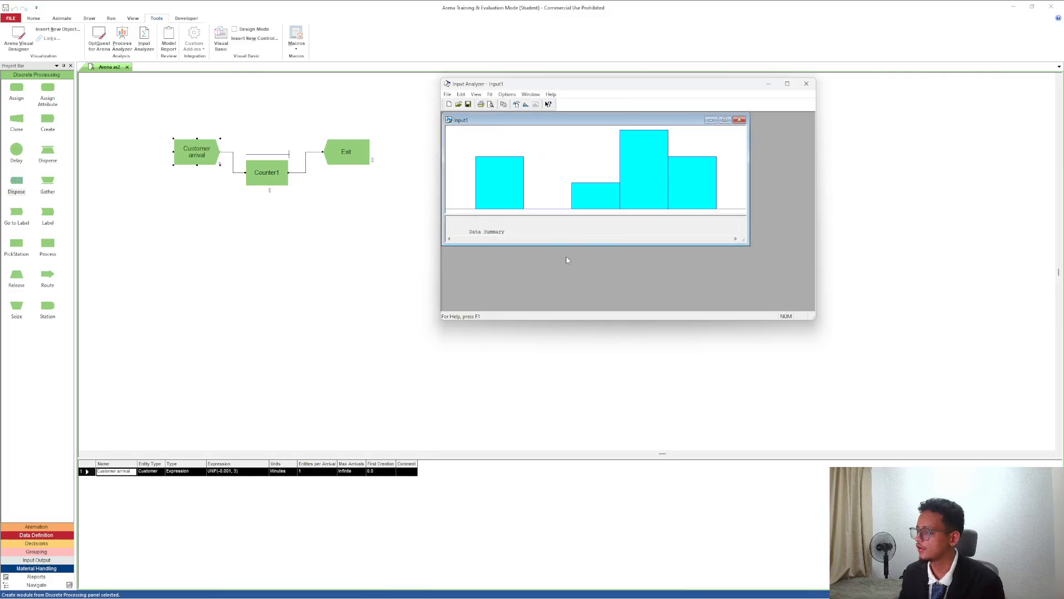
pyautogui.moveTo(621, 242); pyautogui.dragTo(621, 306)
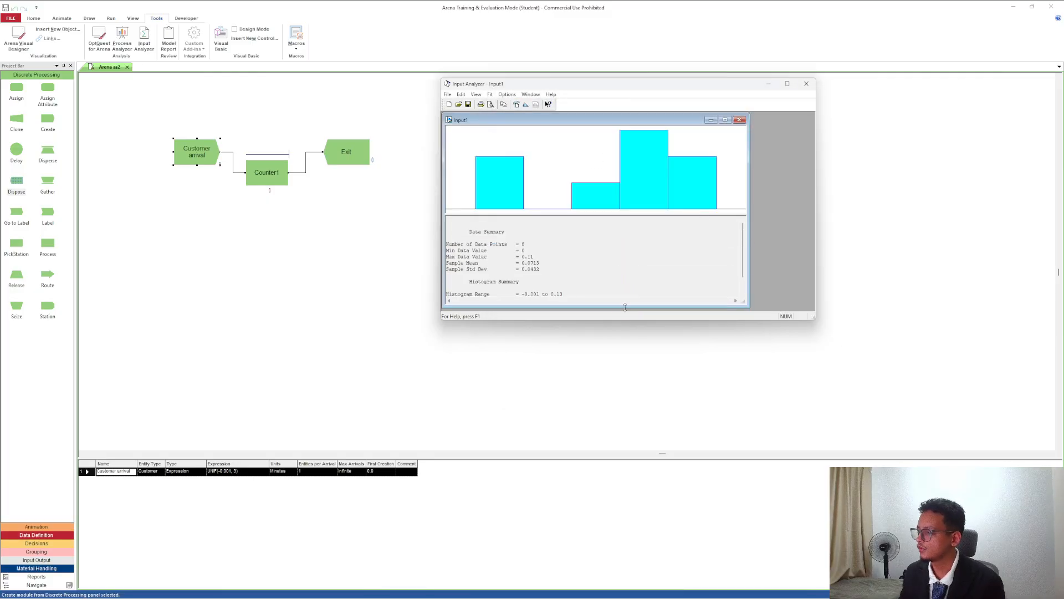
# Fit all distributions to the loaded time-between-arrivals data and select the best fit's expression in the Distribution Summary.
pyautogui.click(490, 94)
pyautogui.click(490, 94)
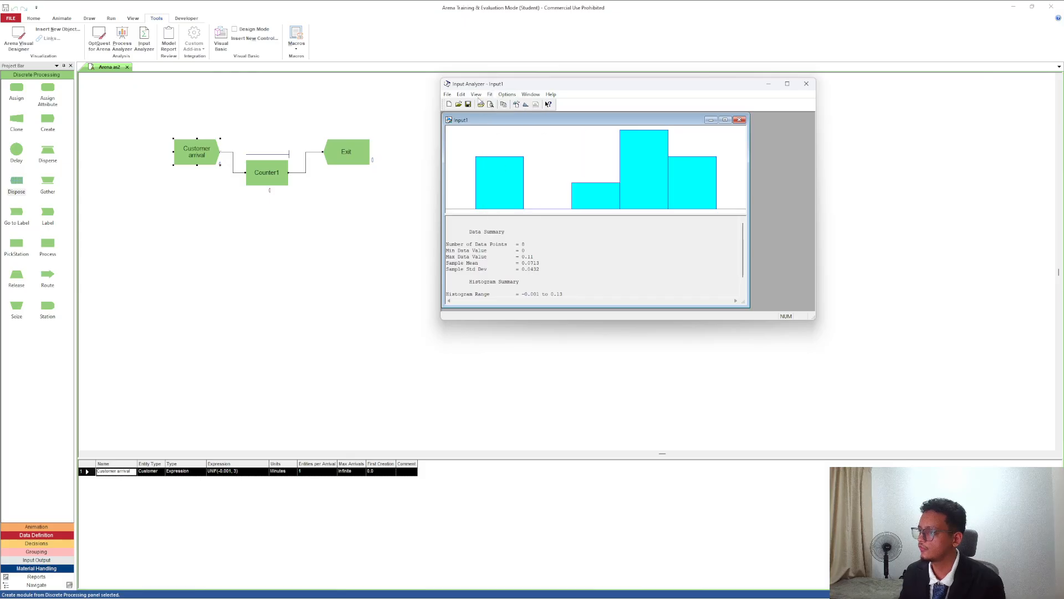
pyautogui.click(490, 94)
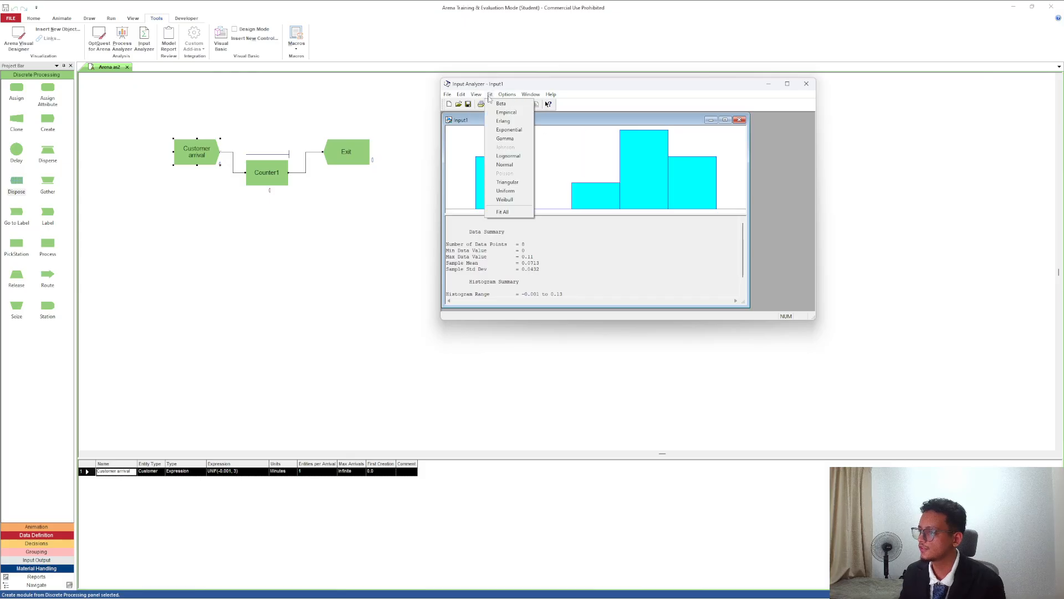
pyautogui.click(503, 212)
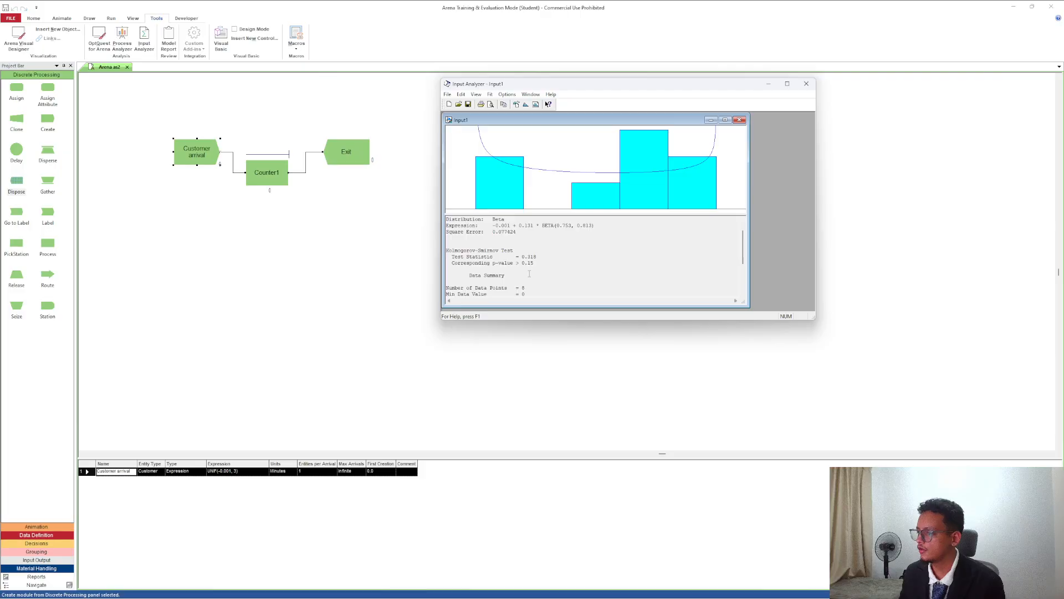
pyautogui.moveTo(596, 244); pyautogui.dragTo(487, 246)
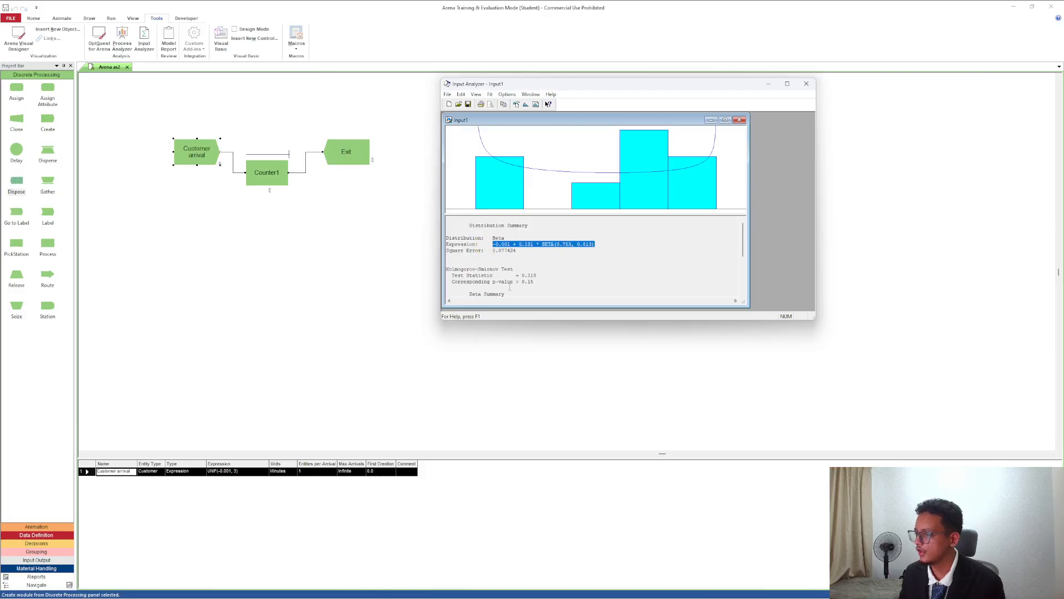
# Close the Input Analyzer without saving the changes to Input1.
pyautogui.click(806, 83)
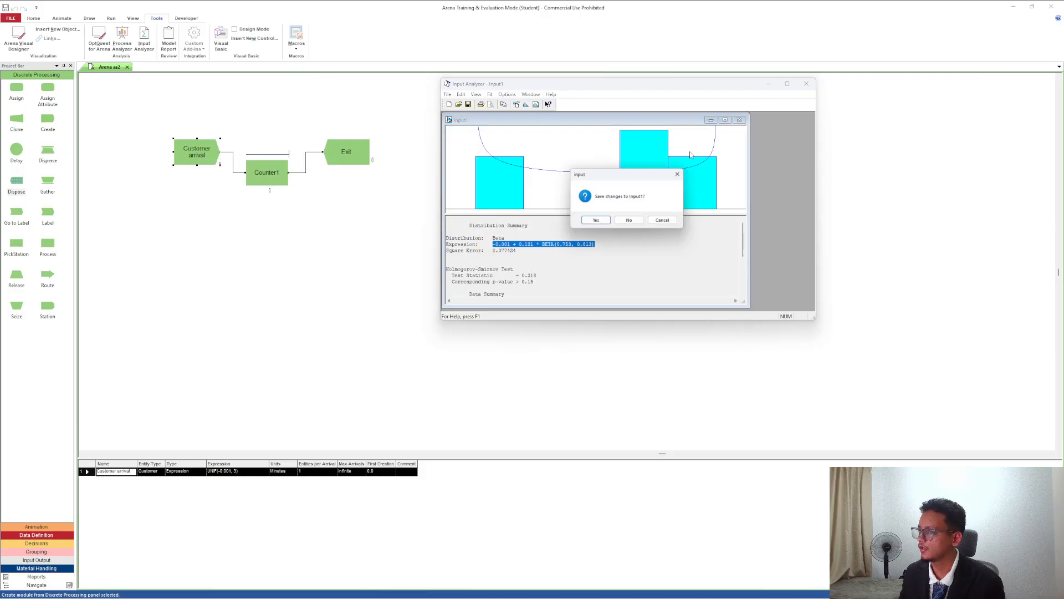
pyautogui.click(596, 222)
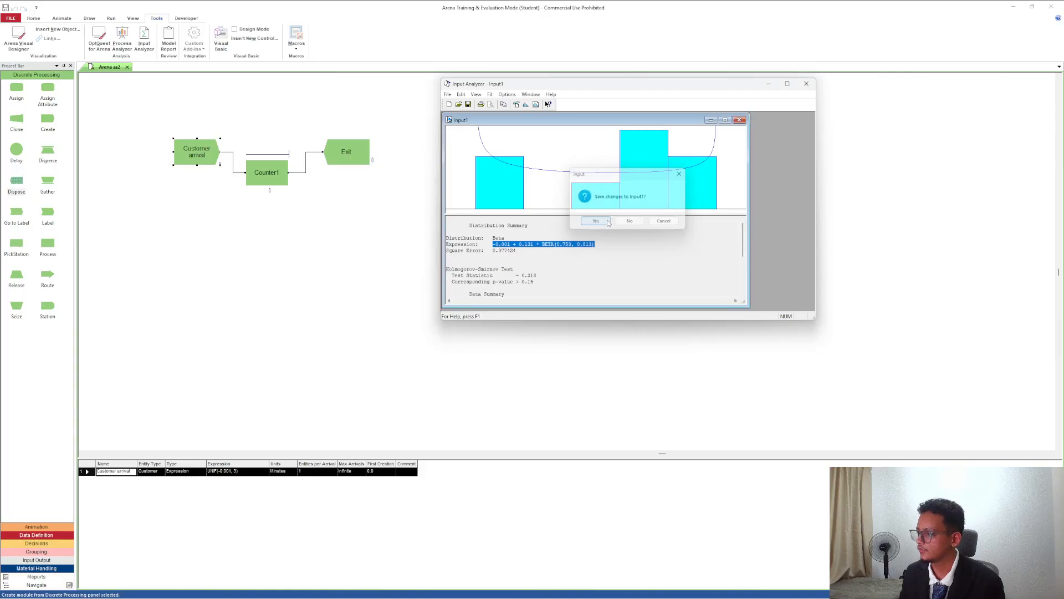
pyautogui.click(982, 103)
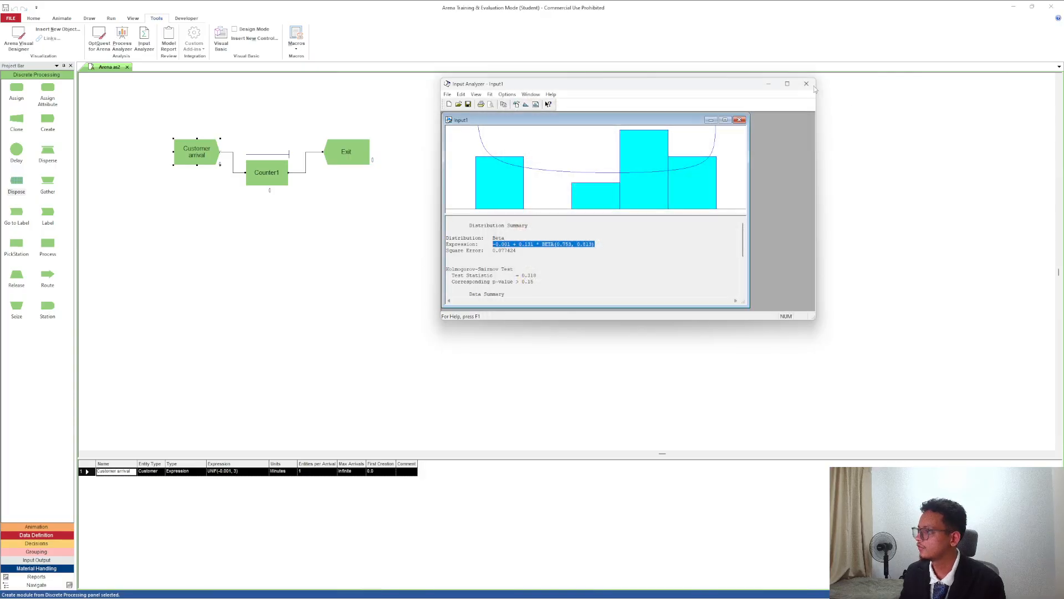
pyautogui.click(634, 221)
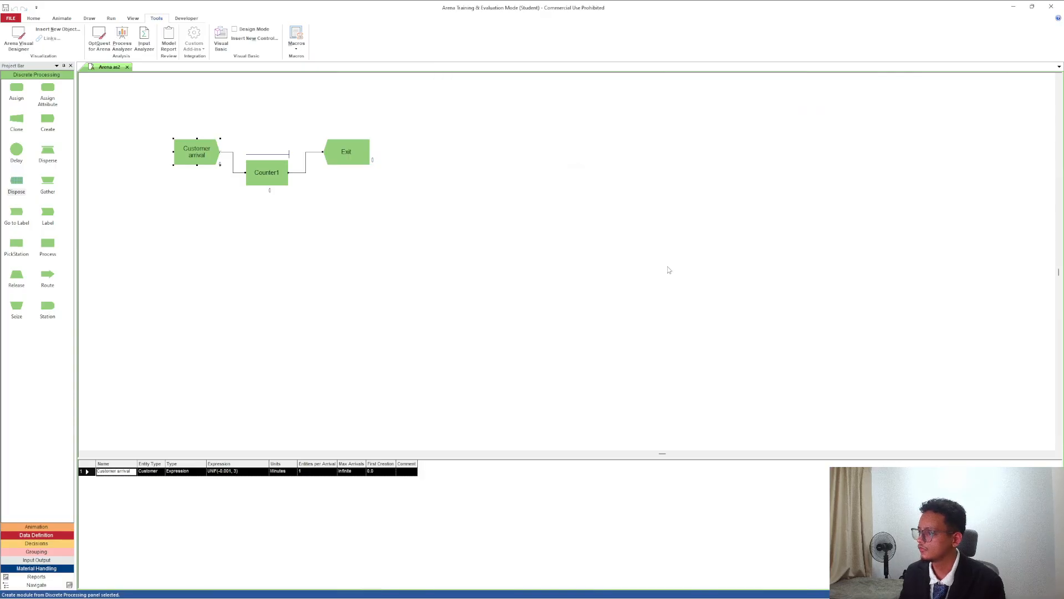
# Review the time-between-arrivals expression in the Customer arrival Create module and close its settings.
pyautogui.doubleClick(189, 151)
pyautogui.click(533, 291)
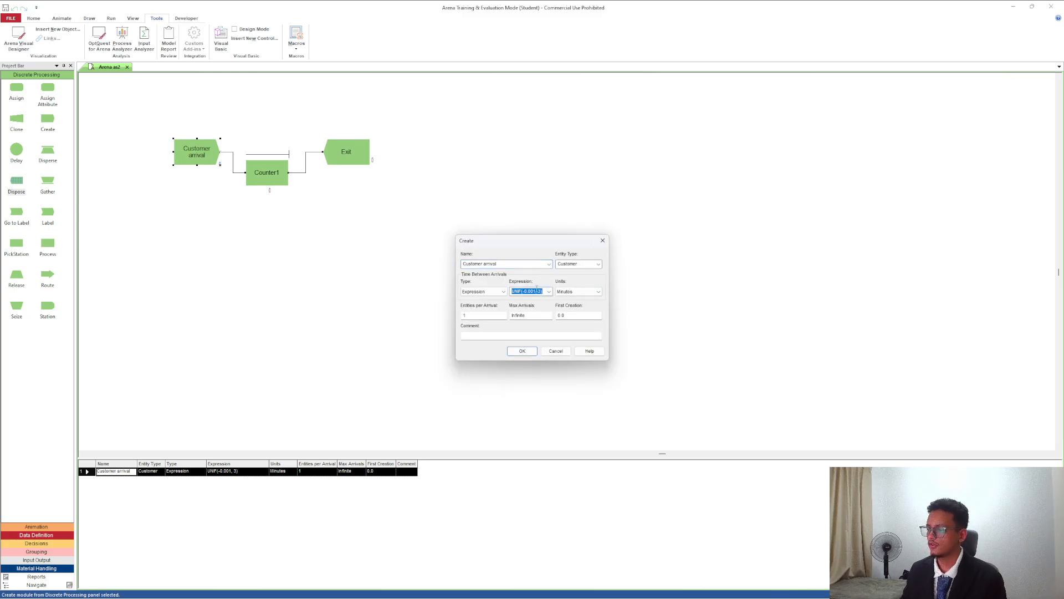
pyautogui.click(522, 351)
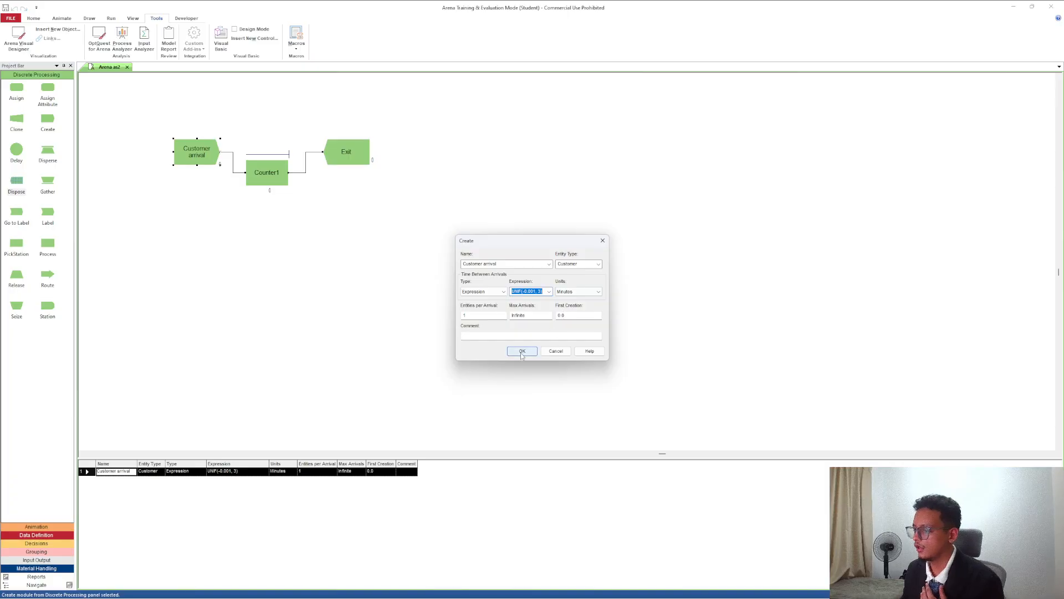
pyautogui.doubleClick(212, 158)
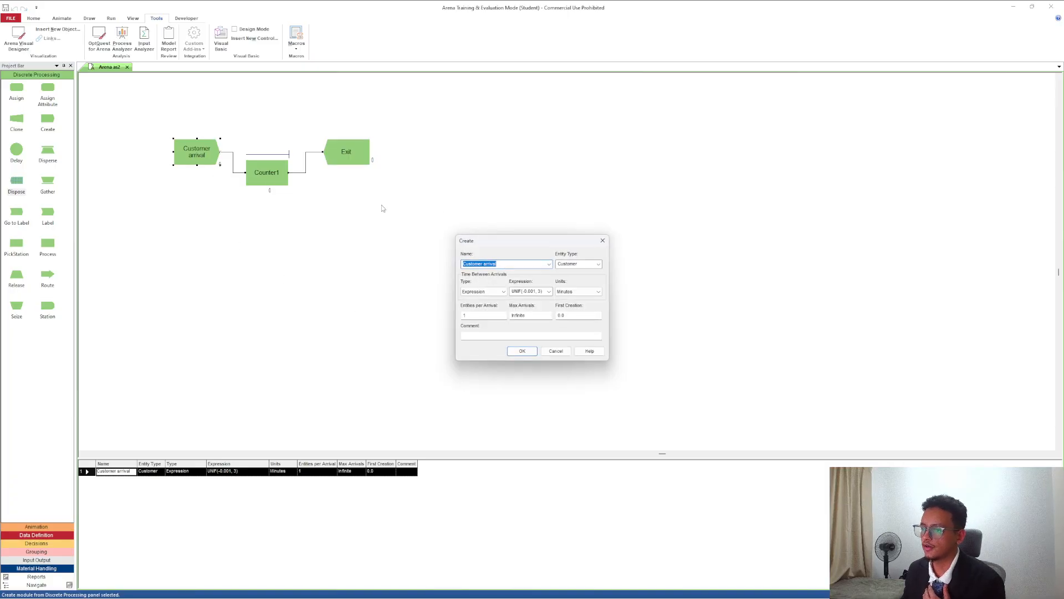
pyautogui.click(600, 241)
# Review the Counter1 Process module's action, resource, delay type, units and expression, and close its settings.
pyautogui.doubleClick(268, 171)
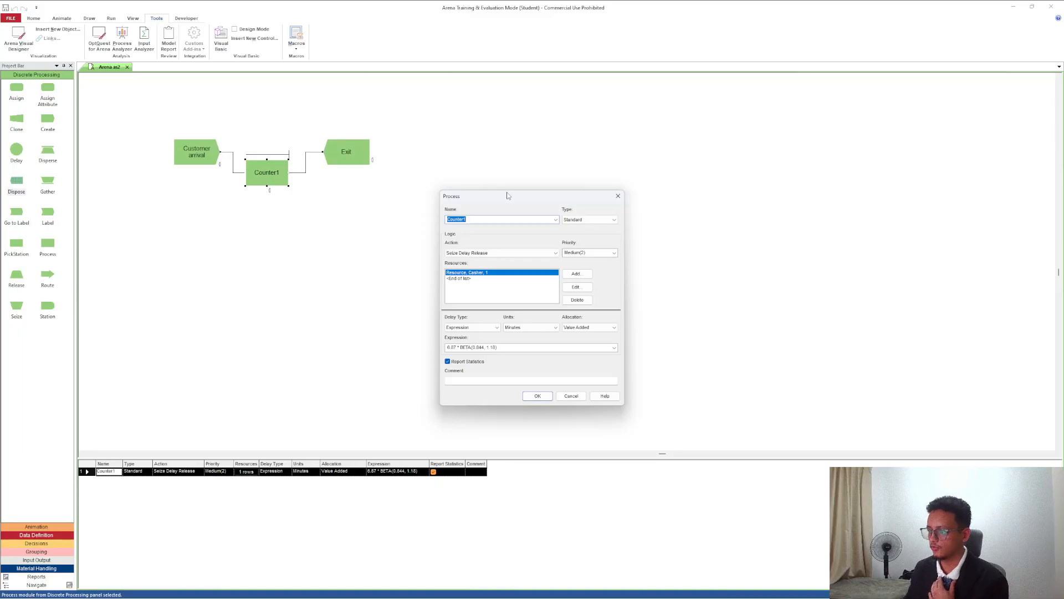
pyautogui.click(537, 397)
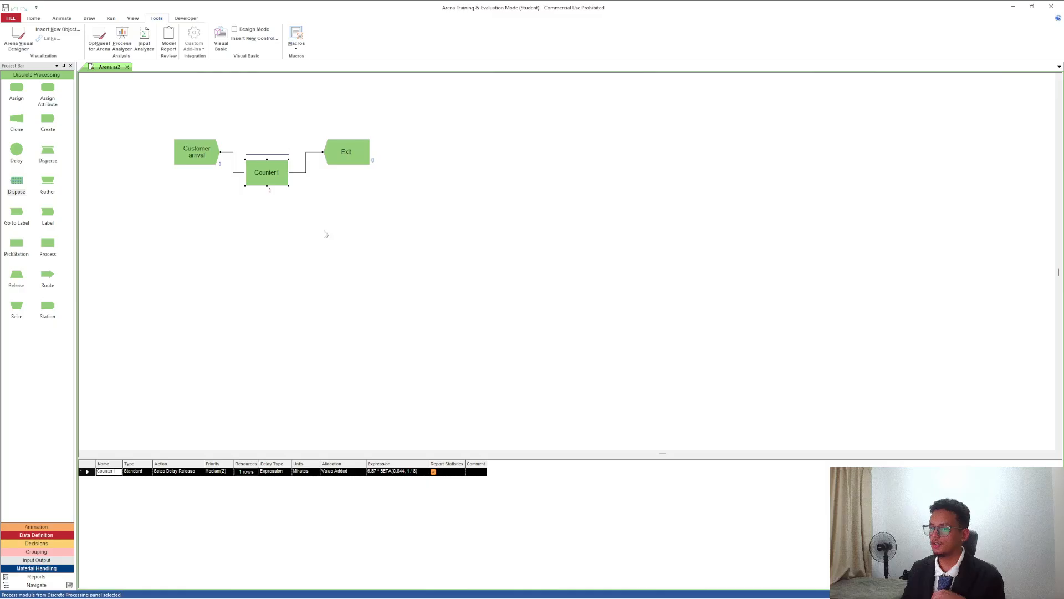
pyautogui.moveTo(593, 589)
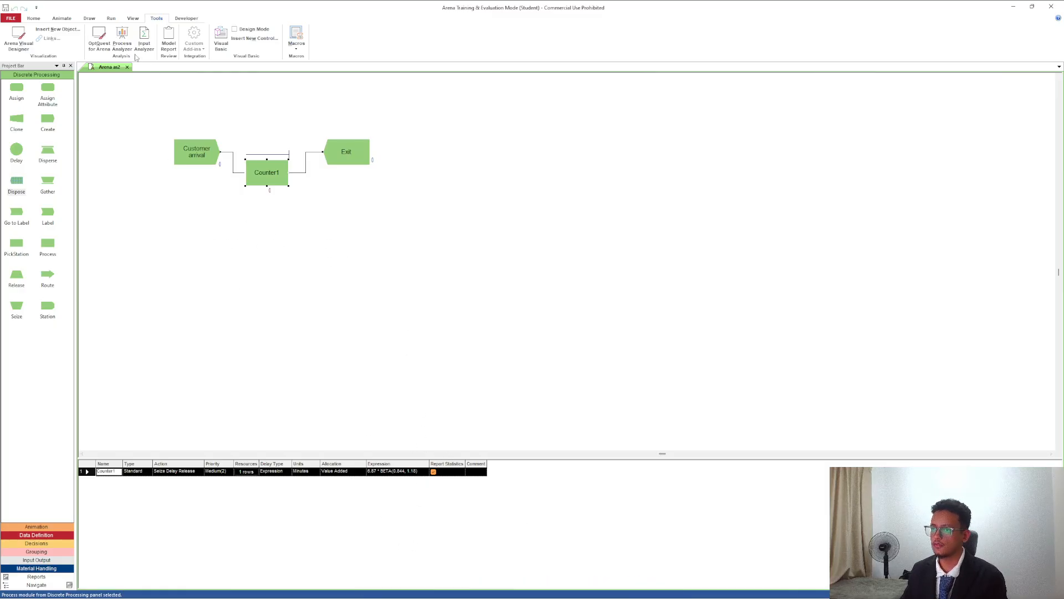
# Run the simulation to completion, open the results report, and reposition the report window for reading.
pyautogui.click(112, 19)
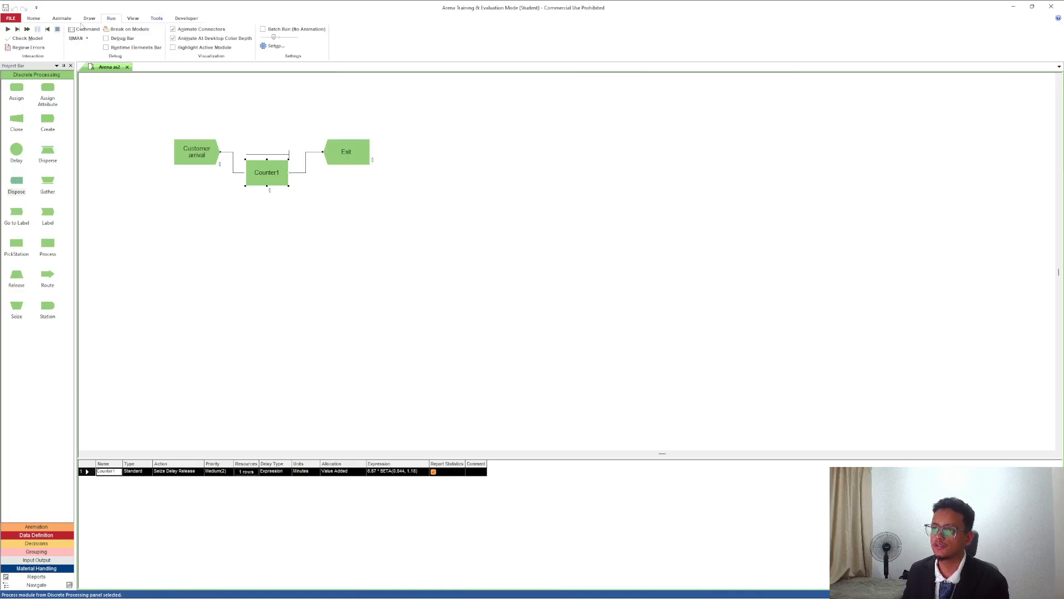
pyautogui.click(11, 30)
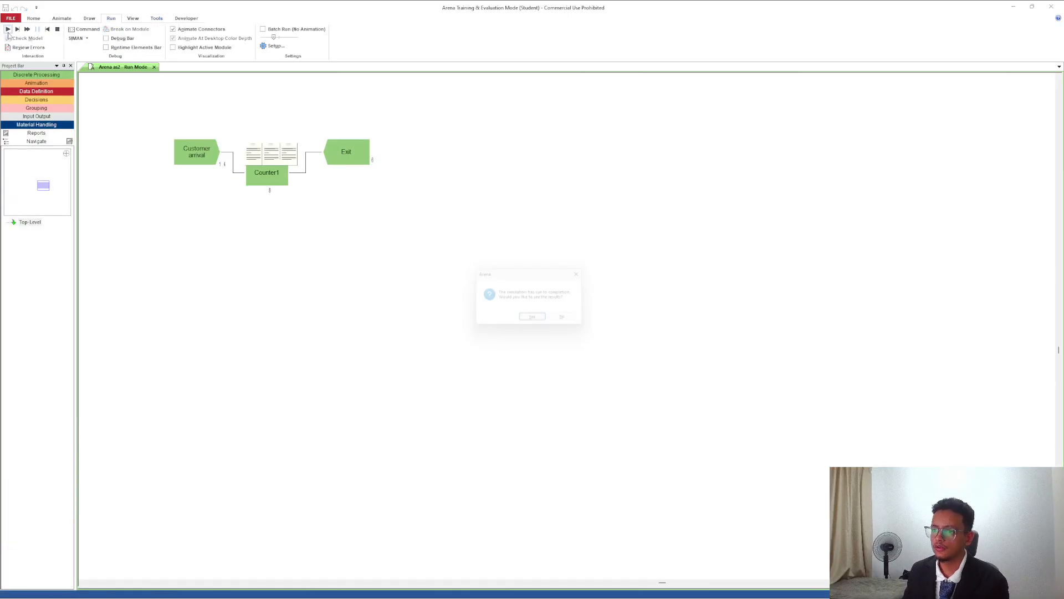
pyautogui.click(536, 322)
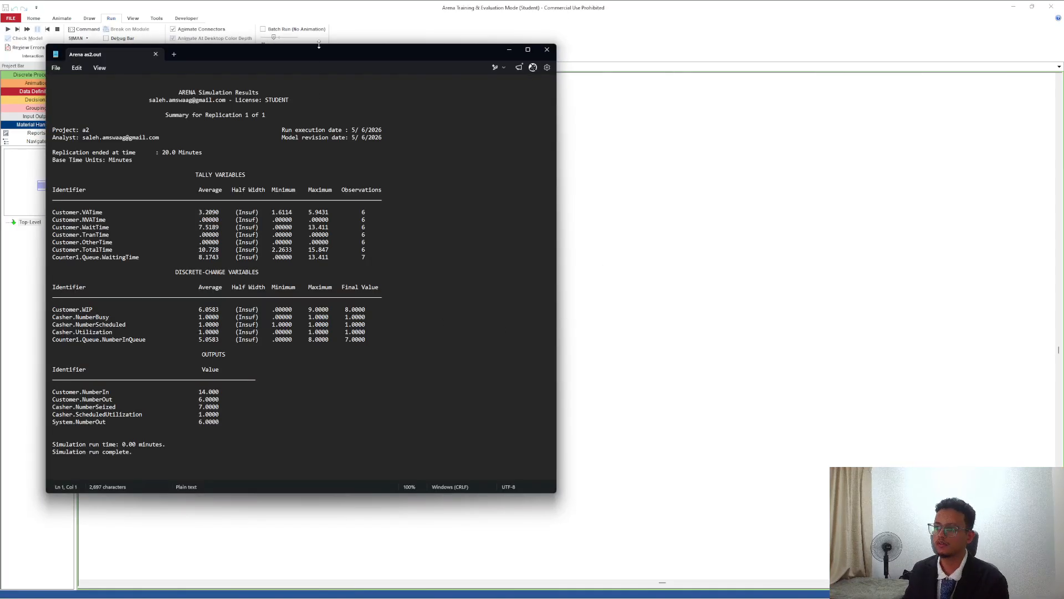
pyautogui.moveTo(317, 54); pyautogui.dragTo(356, 45)
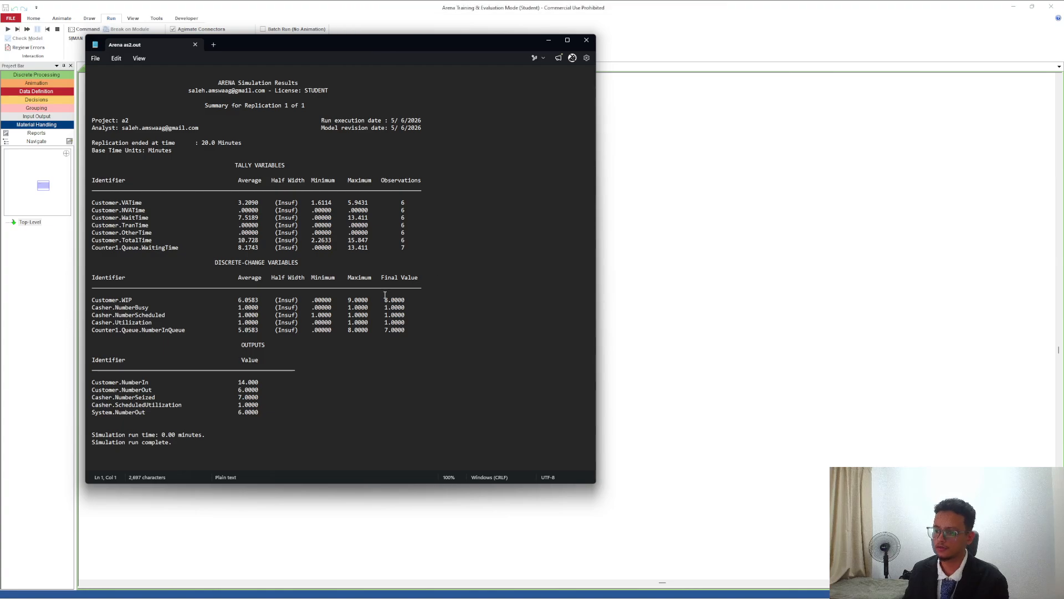